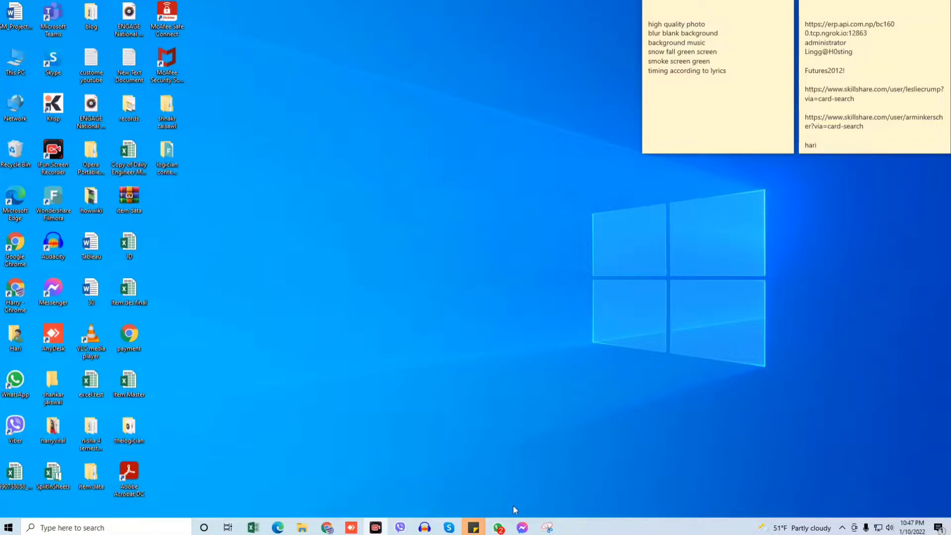
Launch Paint from the Start menu search to get a blank untitled canvas
{"action": "key", "text": "super"}
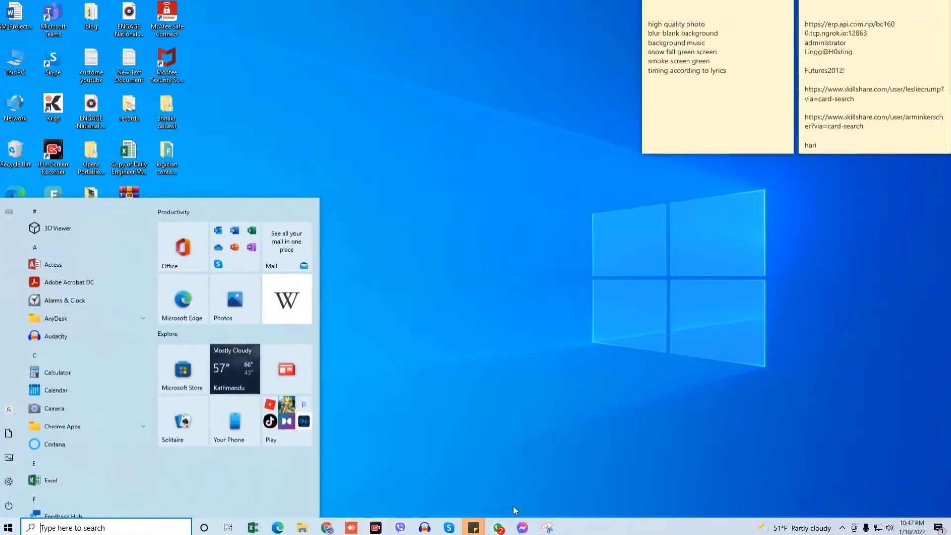
{"action": "type", "text": "paint"}
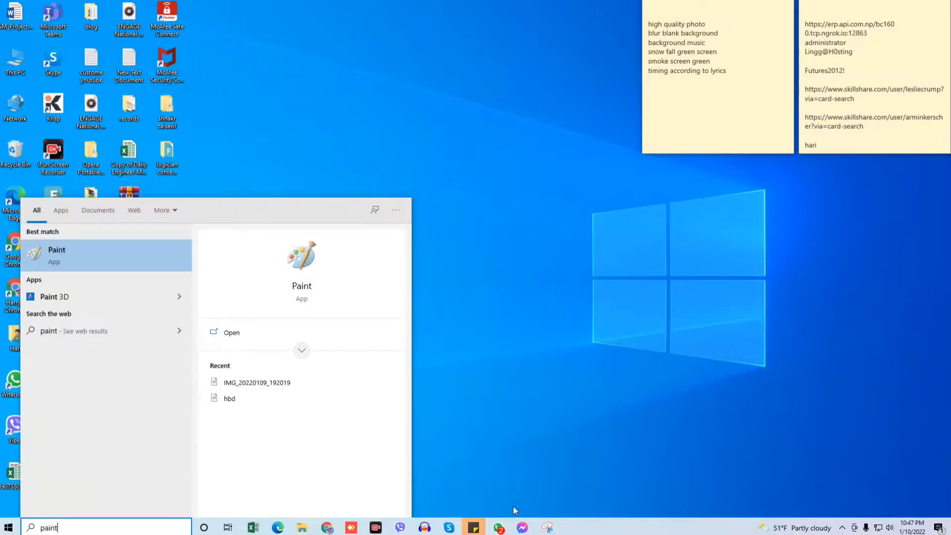
{"action": "left_click", "coordinate": [124, 256]}
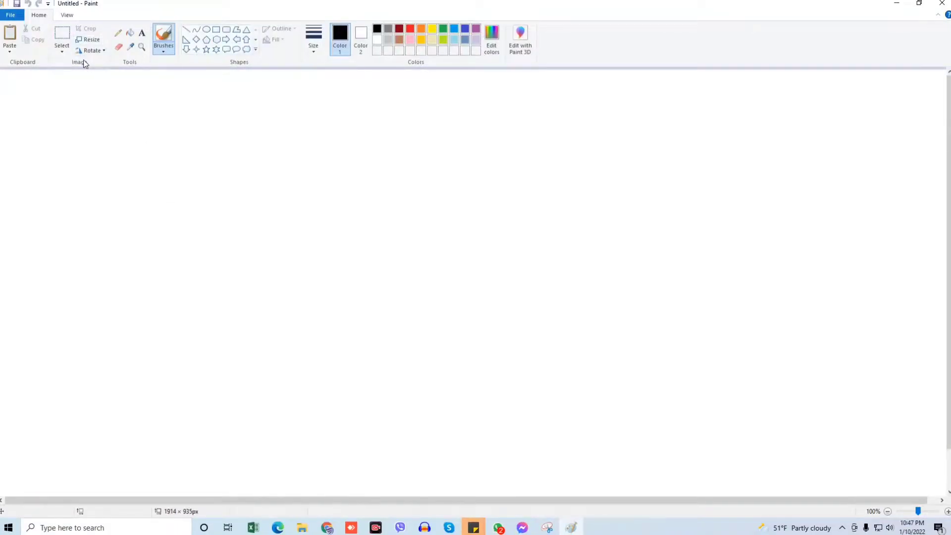
Open the photo IMG_20220109_191956 from the Downloads folder via File > Open
{"action": "left_click", "coordinate": [12, 17]}
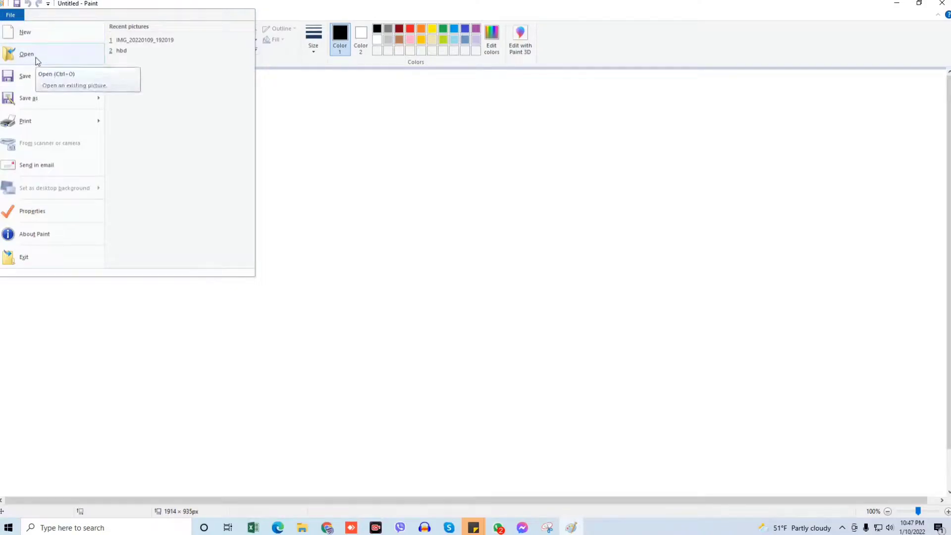
{"action": "left_click", "coordinate": [36, 59]}
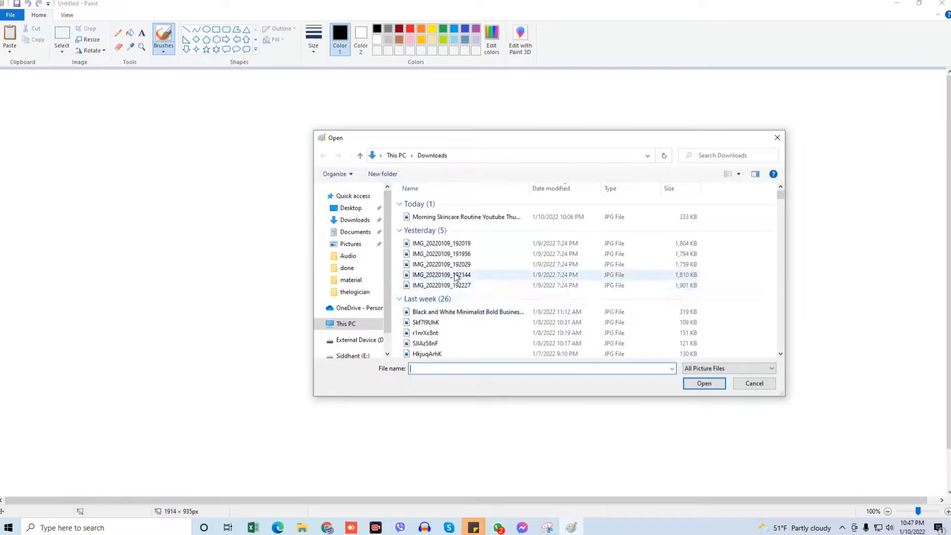
{"action": "scroll", "coordinate": [456, 268], "scroll_direction": "down", "scroll_amount": 5}
{"action": "scroll", "coordinate": [456, 268], "scroll_direction": "down", "scroll_amount": 3}
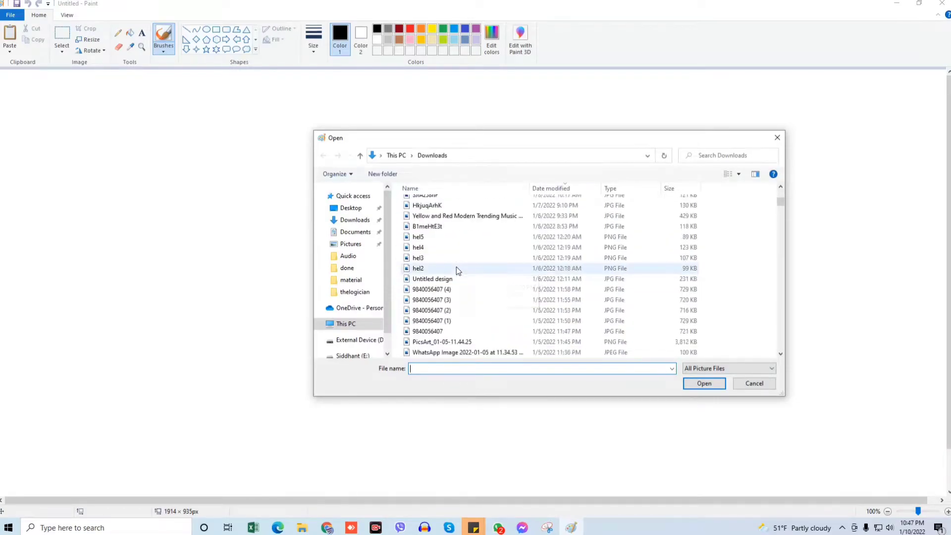
{"action": "scroll", "coordinate": [456, 267], "scroll_direction": "up", "scroll_amount": 4}
{"action": "scroll", "coordinate": [457, 275], "scroll_direction": "up", "scroll_amount": 4}
{"action": "left_click", "coordinate": [455, 255]}
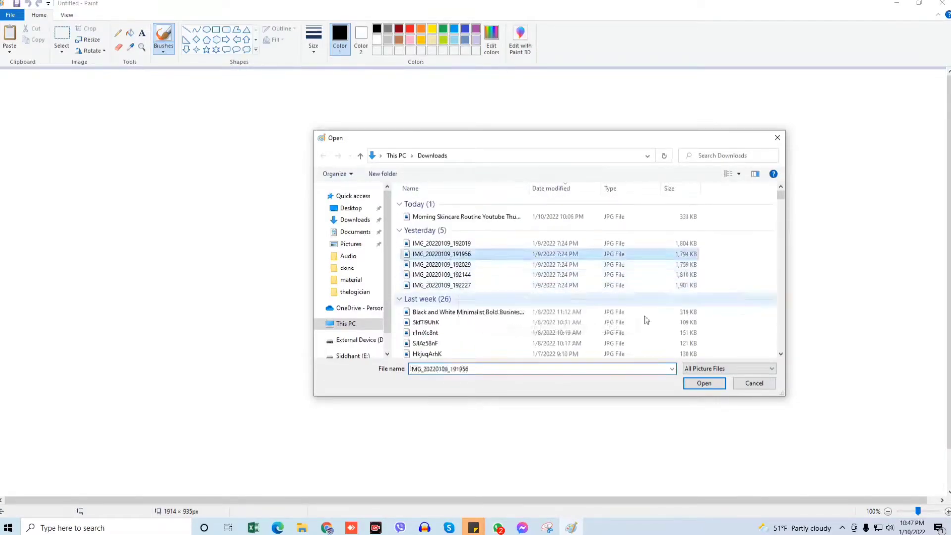
{"action": "left_click", "coordinate": [704, 384]}
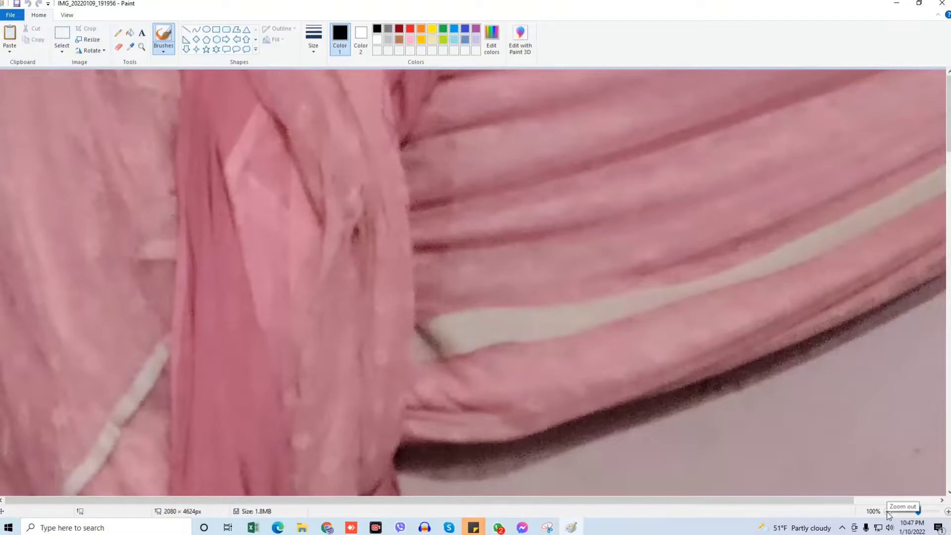
Zoom out to 12.5% so the whole helmet photo fits, and show the Select options
{"action": "left_click", "coordinate": [889, 513]}
{"action": "left_click", "coordinate": [889, 513]}
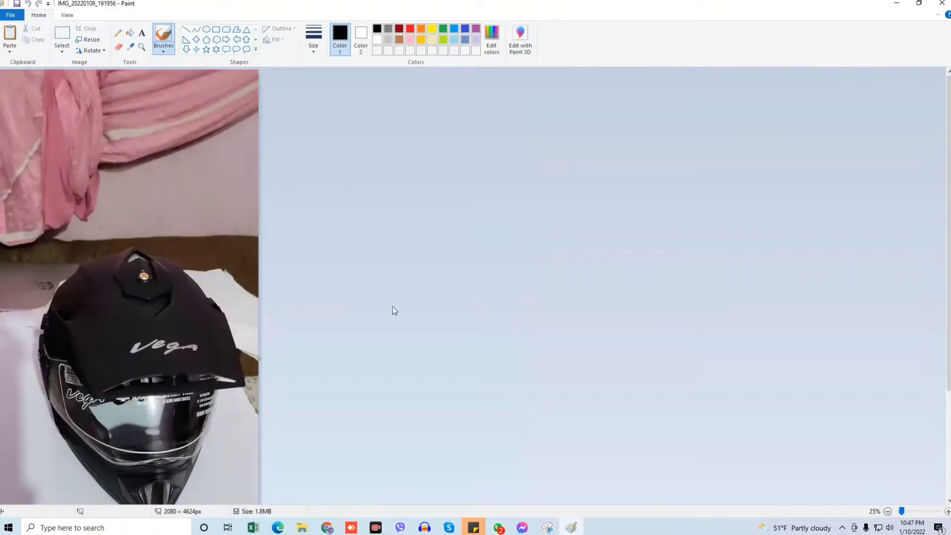
{"action": "left_click", "coordinate": [888, 511]}
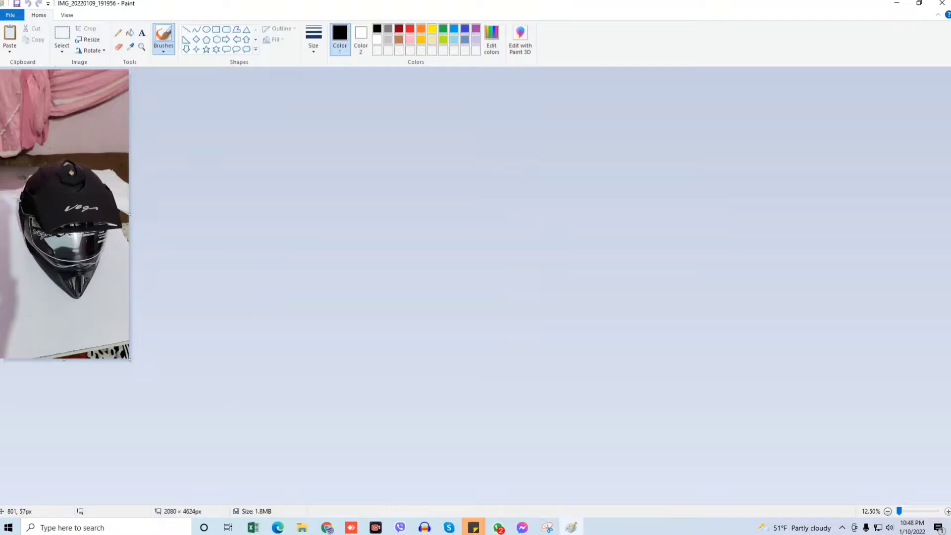
{"action": "left_click", "coordinate": [63, 53]}
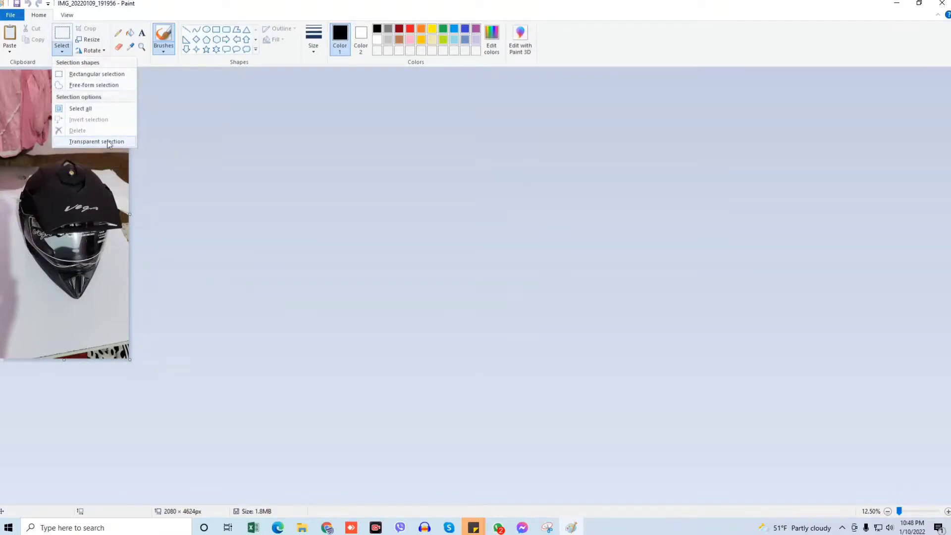
Choose Free-form selection with Transparent selection left enabled
{"action": "left_click", "coordinate": [109, 142]}
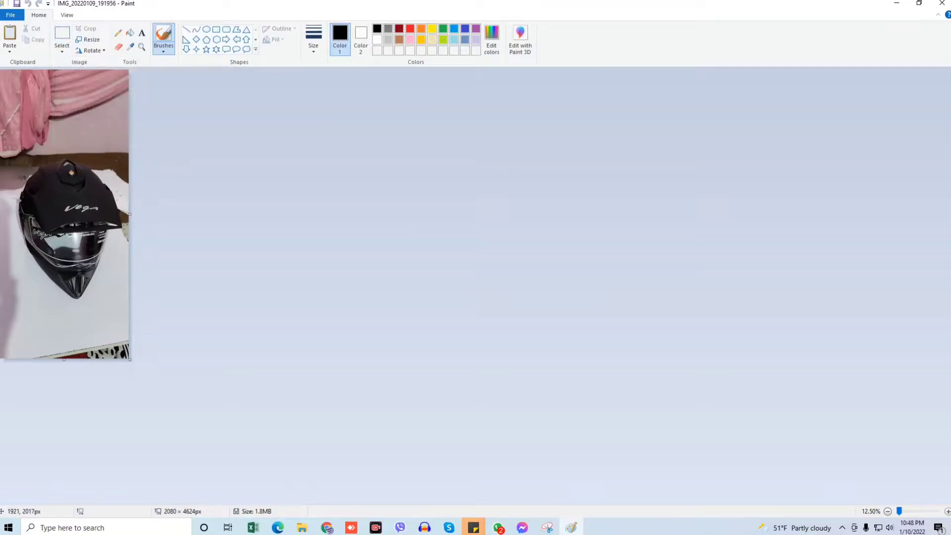
{"action": "left_click", "coordinate": [63, 53]}
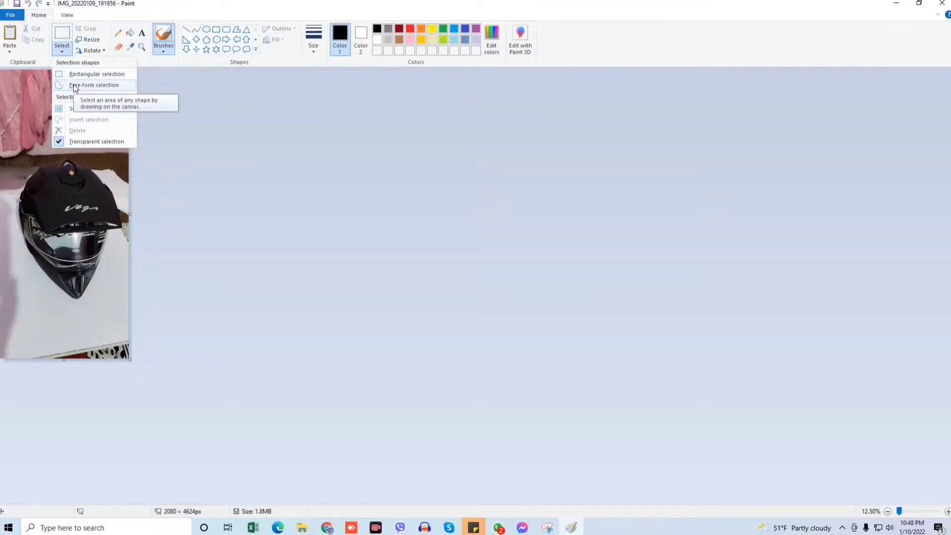
{"action": "left_click", "coordinate": [75, 86]}
{"action": "left_click", "coordinate": [62, 52]}
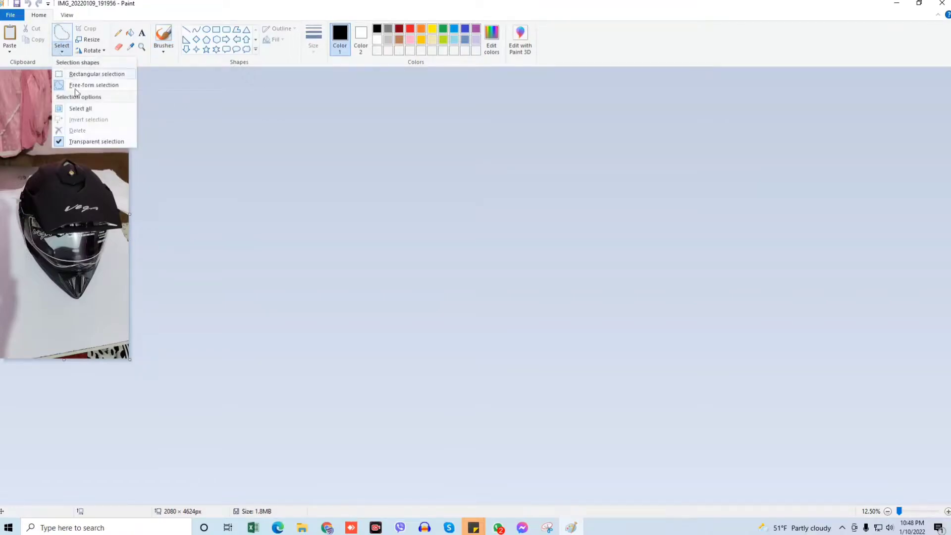
{"action": "left_click", "coordinate": [94, 141]}
{"action": "left_click", "coordinate": [62, 53]}
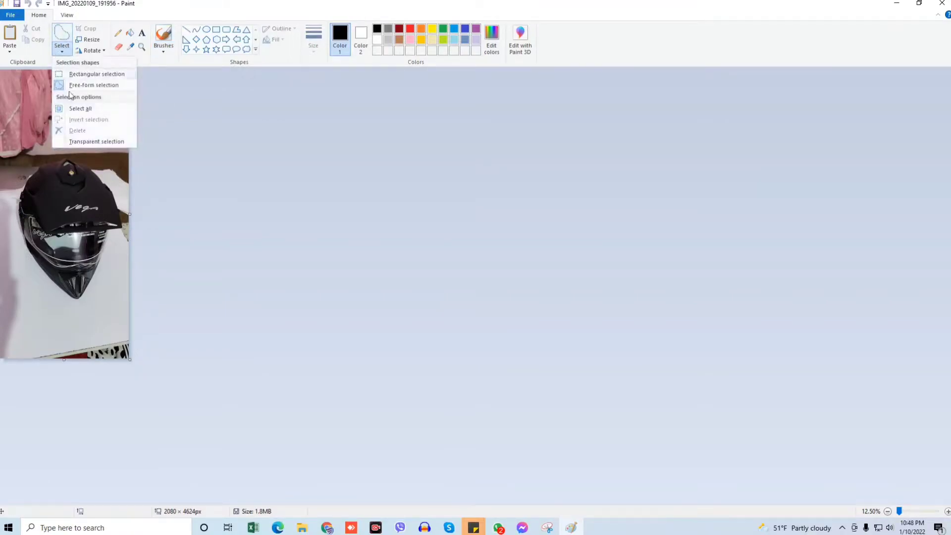
{"action": "left_click", "coordinate": [90, 141]}
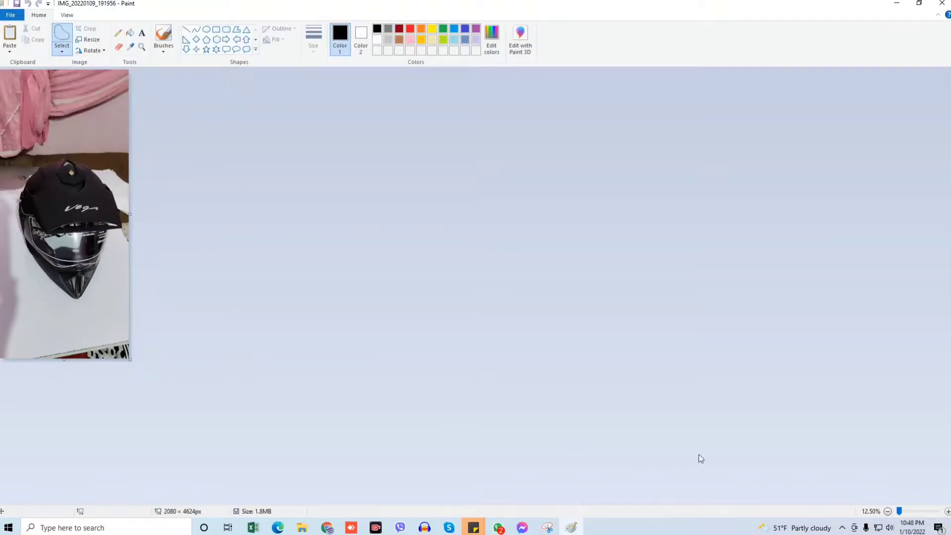
Zoom to 25% and draw a closed free-form outline around the helmet's edges
{"action": "left_click", "coordinate": [947, 512]}
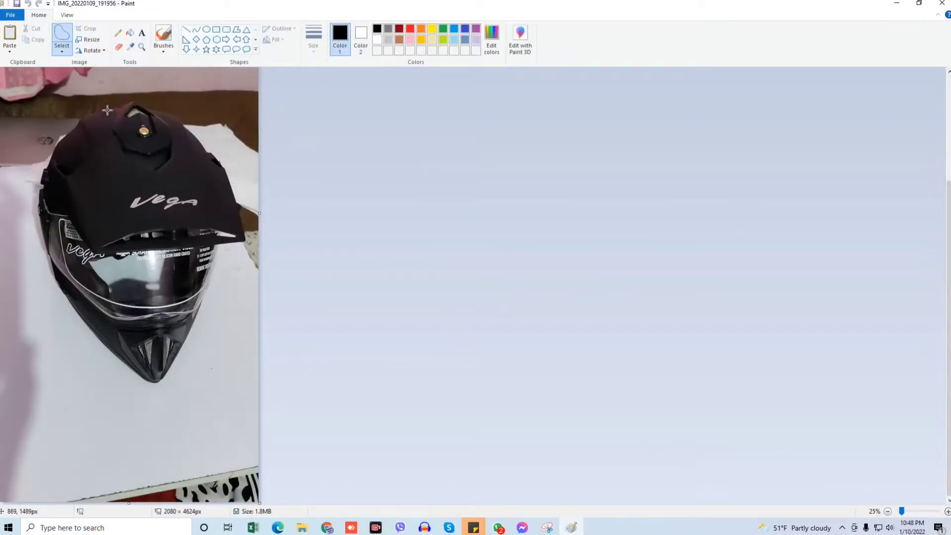
{"action": "left_click_drag", "start_coordinate": [104, 110], "coordinate": [46, 158]}
{"action": "mouse_move", "coordinate": [47, 157]}
{"action": "left_mouse_down"}
{"action": "mouse_move", "coordinate": [36, 242]}
{"action": "mouse_move", "coordinate": [77, 325]}
{"action": "mouse_move", "coordinate": [153, 384]}
{"action": "mouse_move", "coordinate": [240, 244]}
{"action": "left_mouse_up"}
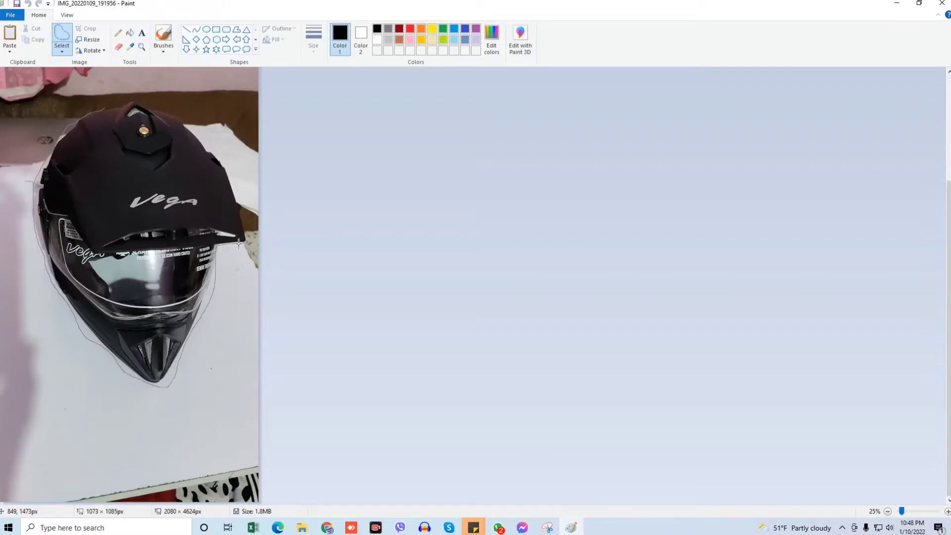
{"action": "mouse_move", "coordinate": [239, 244]}
{"action": "left_mouse_down"}
{"action": "mouse_move", "coordinate": [220, 151]}
{"action": "mouse_move", "coordinate": [148, 103]}
{"action": "mouse_move", "coordinate": [98, 109]}
{"action": "left_mouse_up"}
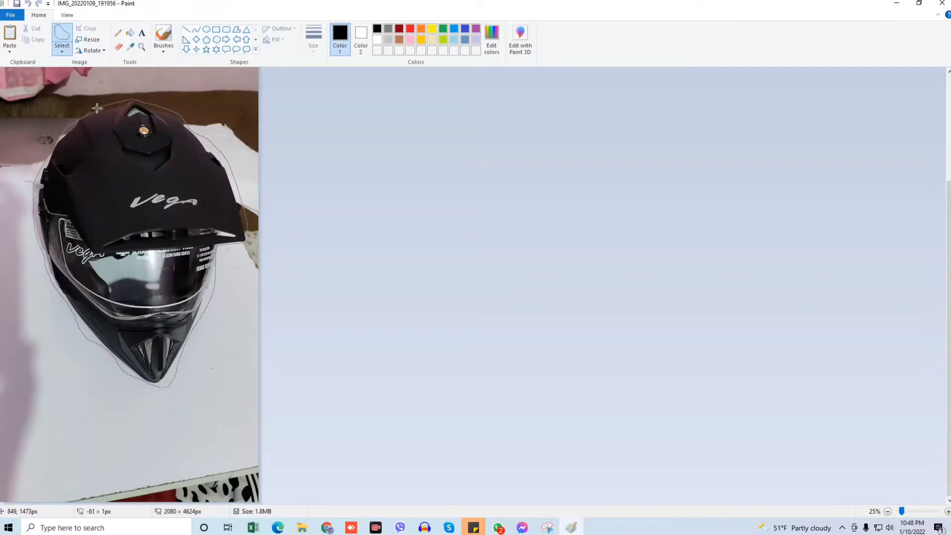
{"action": "left_click_drag", "start_coordinate": [97, 110], "coordinate": [81, 118]}
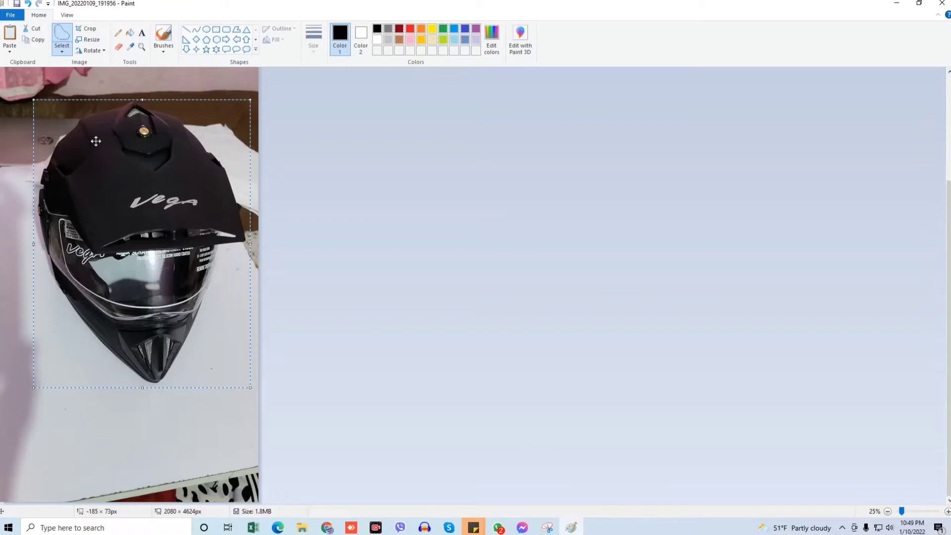
Create a new blank image with Ctrl+N and paste the helmet onto it with Ctrl+V
{"action": "key", "text": "ctrl+n"}
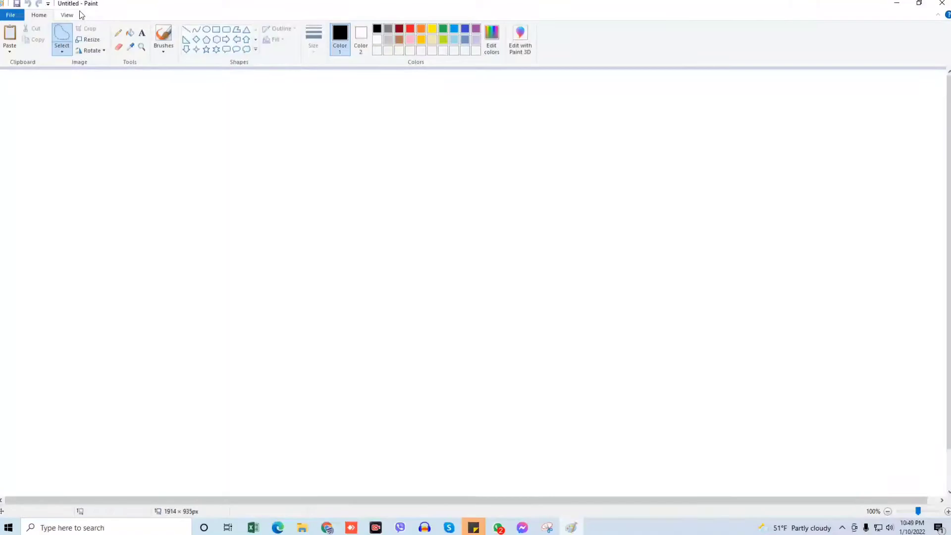
{"action": "key", "text": "ctrl+v"}
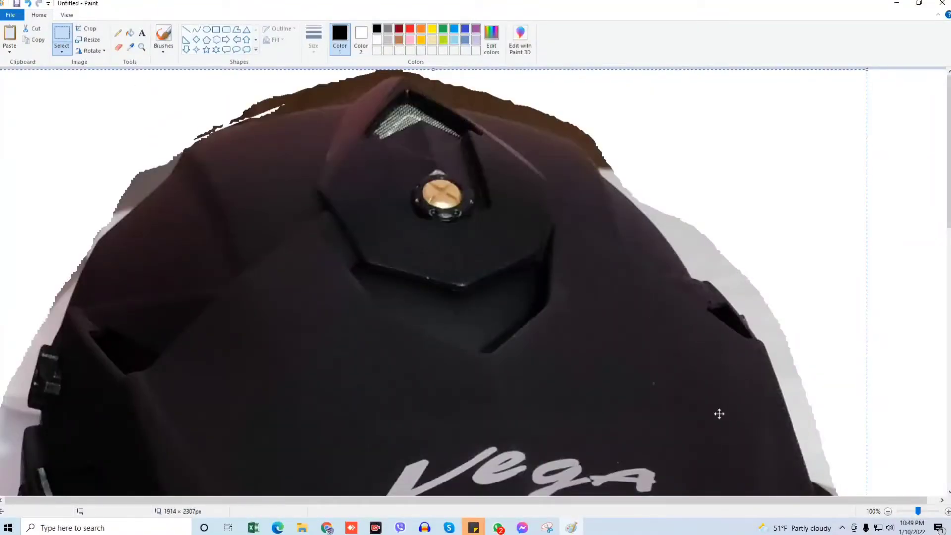
Zoom out to 25% to view the entire pasted helmet
{"action": "left_click", "coordinate": [889, 512]}
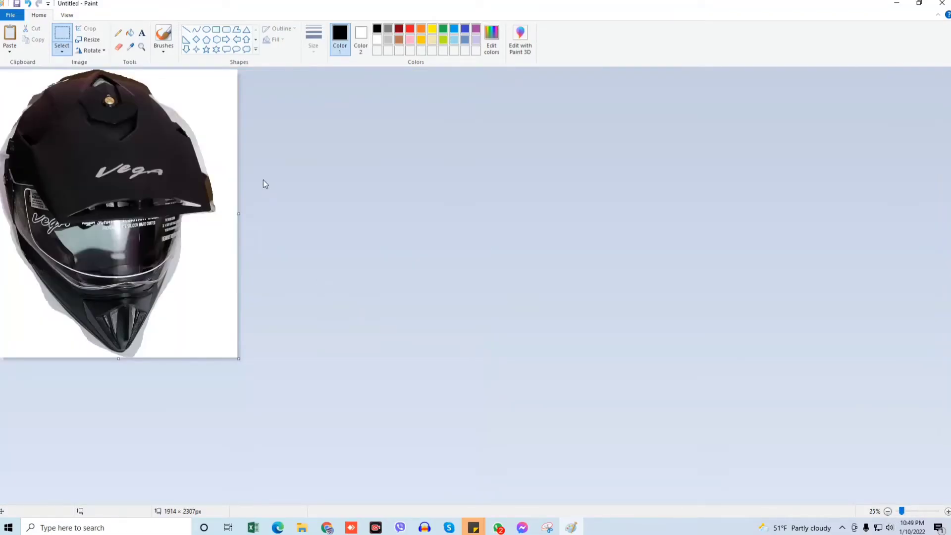